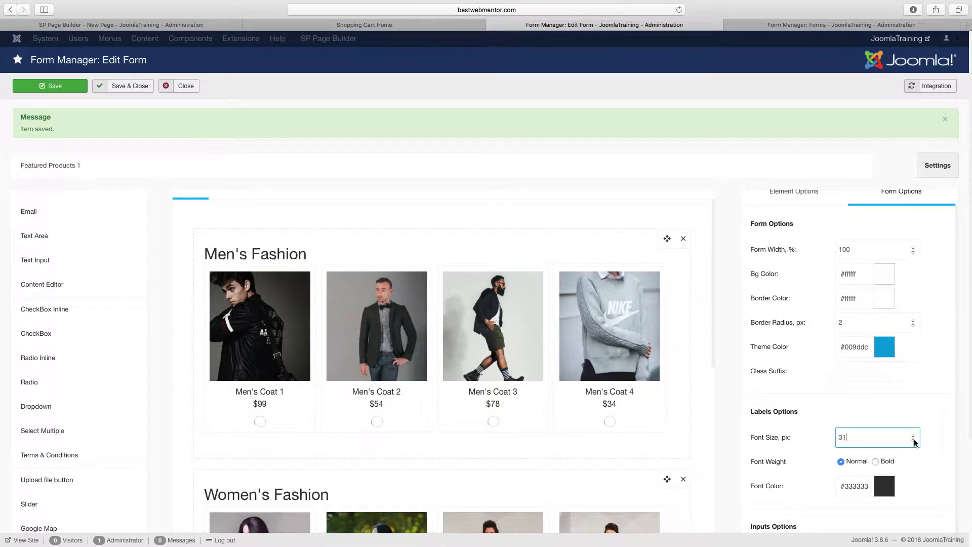
Set the form labels' font size to 30 px, then save and close the Featured Products 1 form.
click(915, 442)
scroll(890, 440, down, 3)
scroll(884, 437, down, 3)
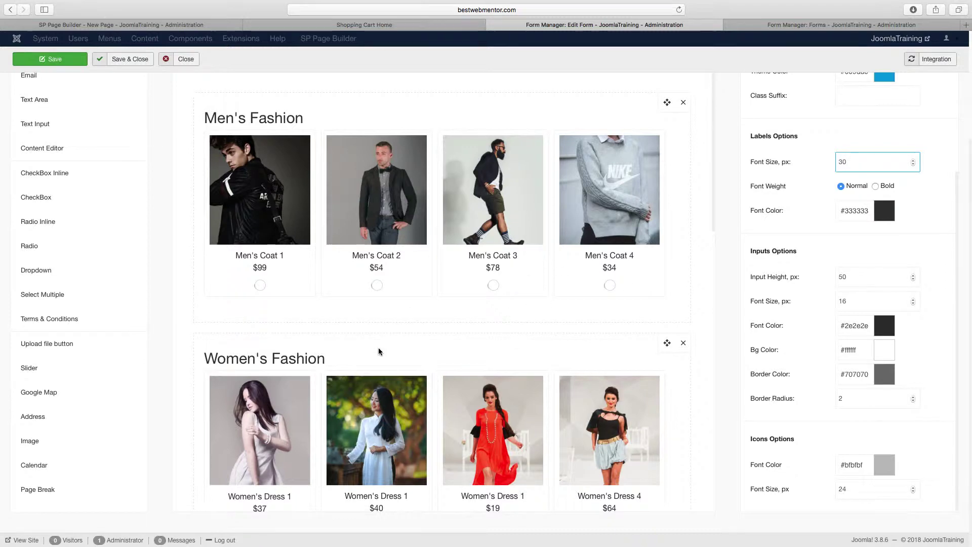
scroll(380, 351, down, 2)
scroll(437, 322, down, 15)
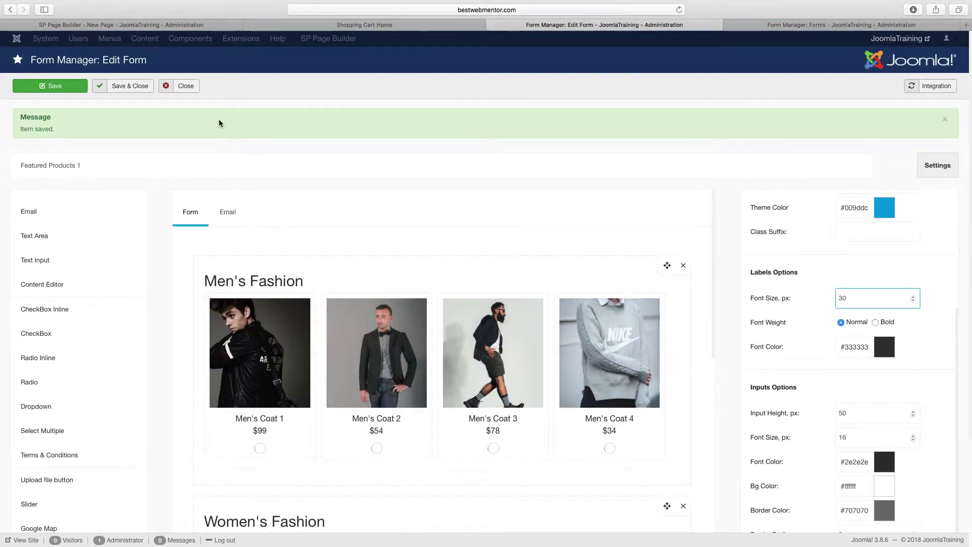
click(134, 87)
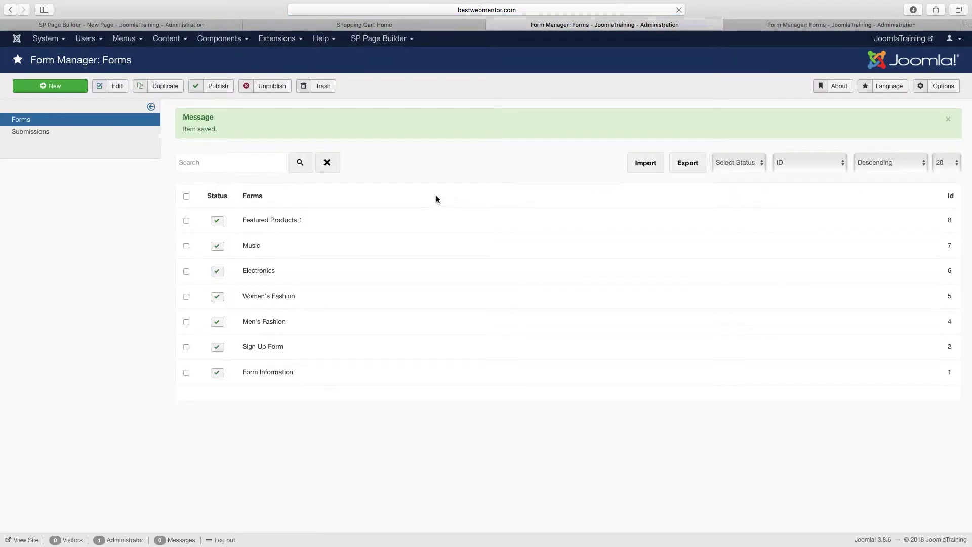
Rename the Featured Products 1 form to Featured Products, then save and close it.
click(290, 221)
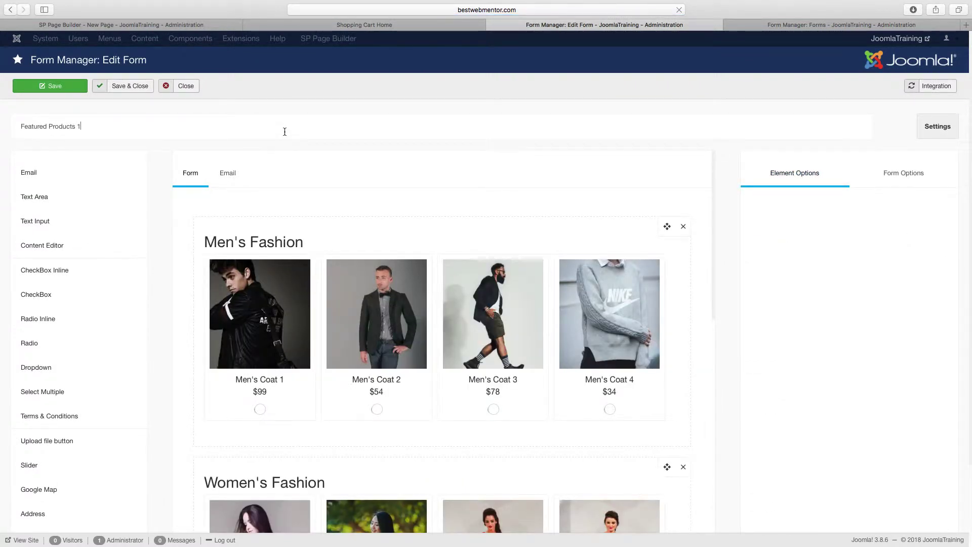
click(283, 126)
key(BackSpace)
click(128, 89)
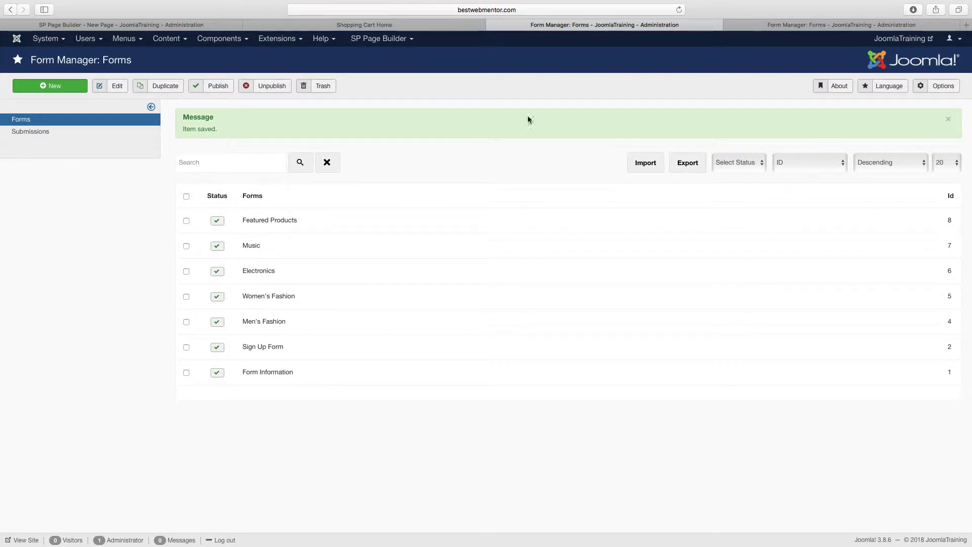
On the Shopping Cart Home page in SP Page Builder, add a single-column row below the image row with a Text Block addon.
click(174, 25)
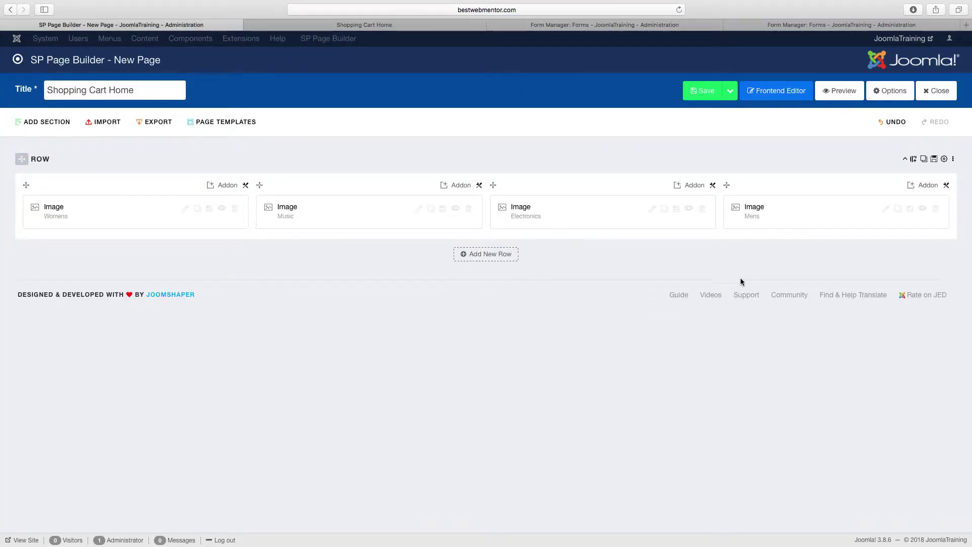
click(499, 261)
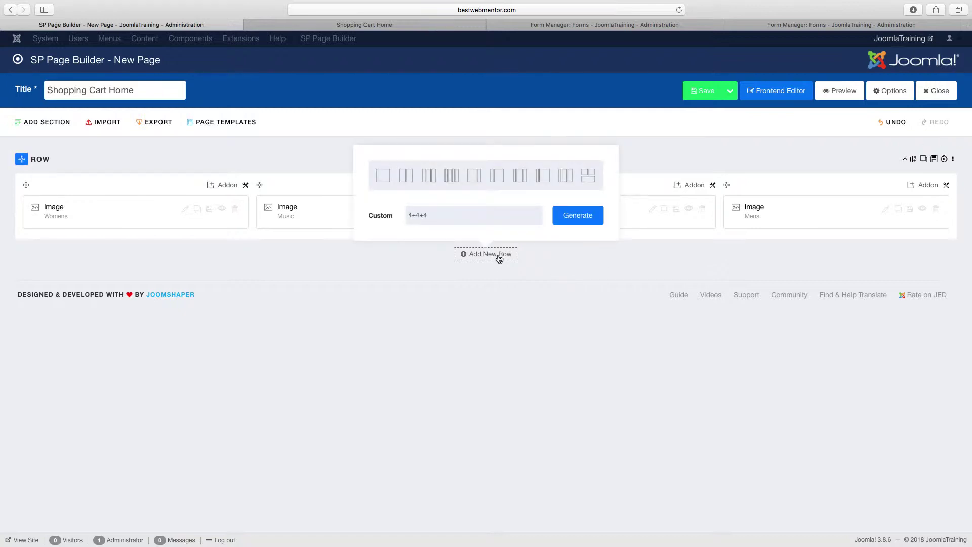
click(383, 176)
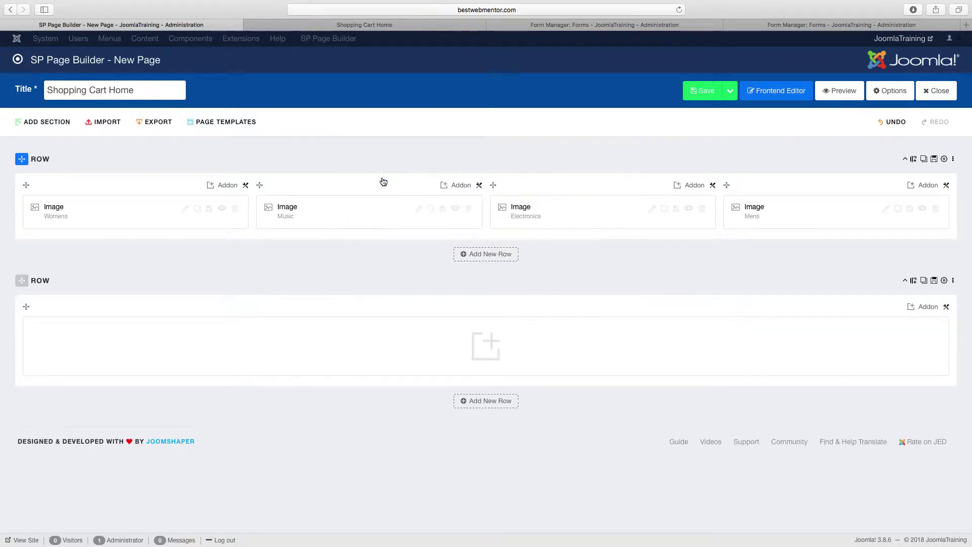
click(486, 350)
click(372, 82)
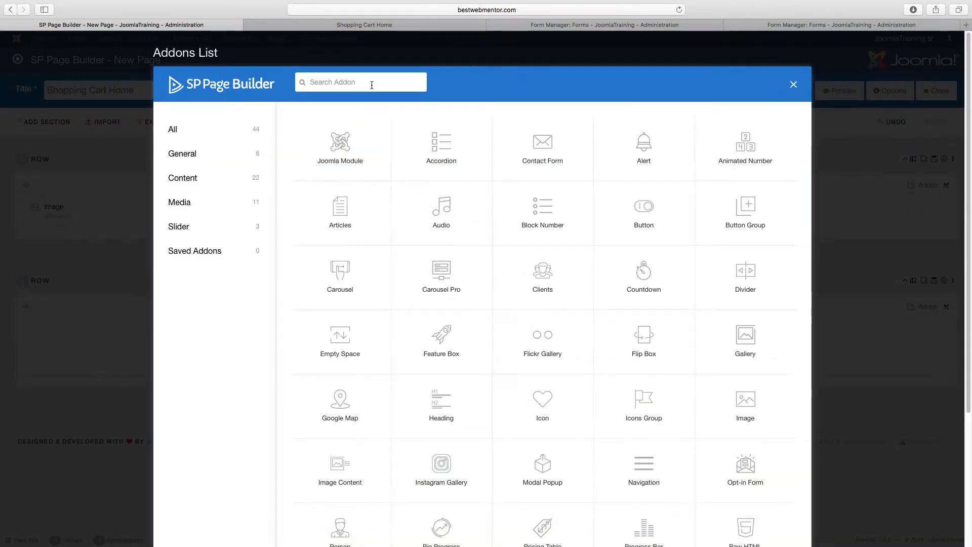
text(text)
click(362, 147)
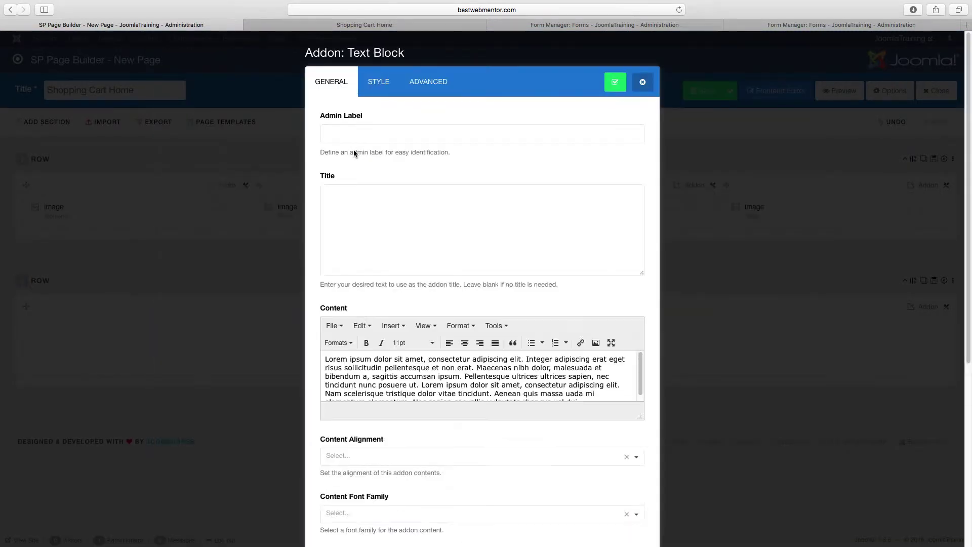
Replace the Text Block's placeholder content with [forms ID=8], verifying the Featured Products form's ID, then apply it and save the page.
triple_click(414, 365)
key(BackSpace)
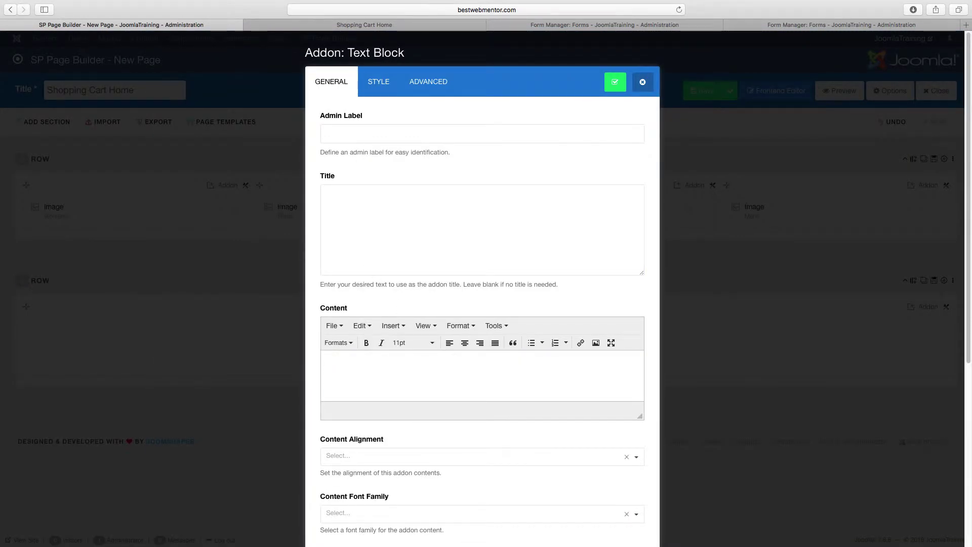
text([])
text(forms ID=)
text(8)
click(558, 25)
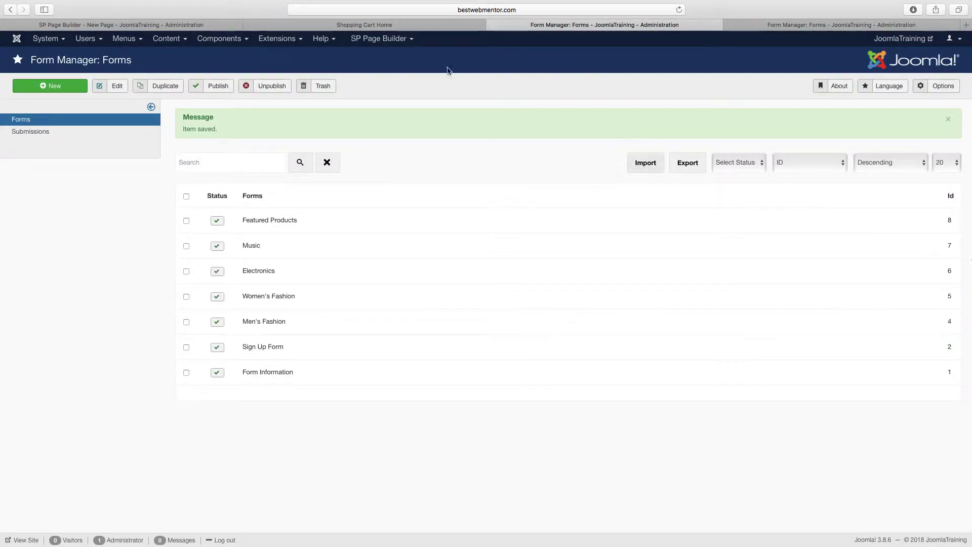
click(167, 24)
scroll(409, 367, down, 3)
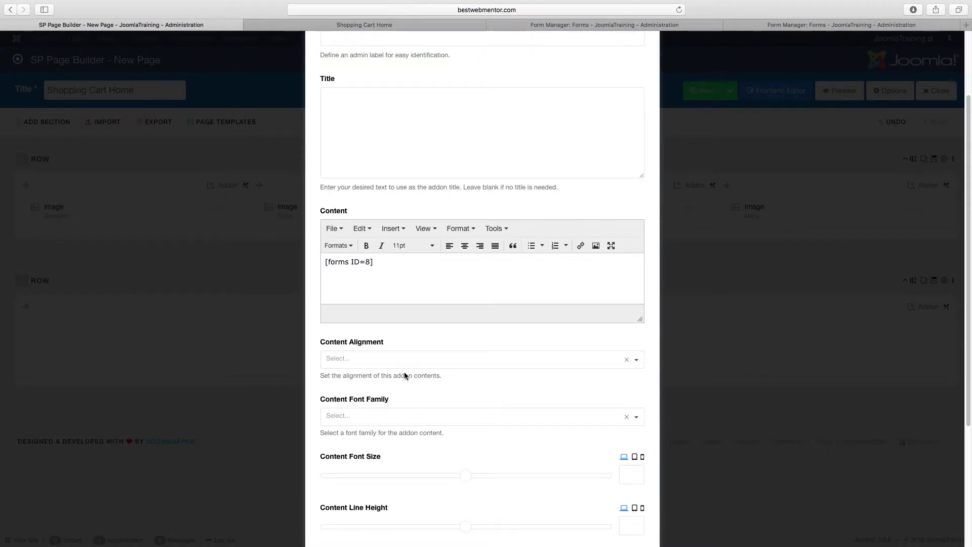
scroll(405, 371, down, 5)
click(351, 509)
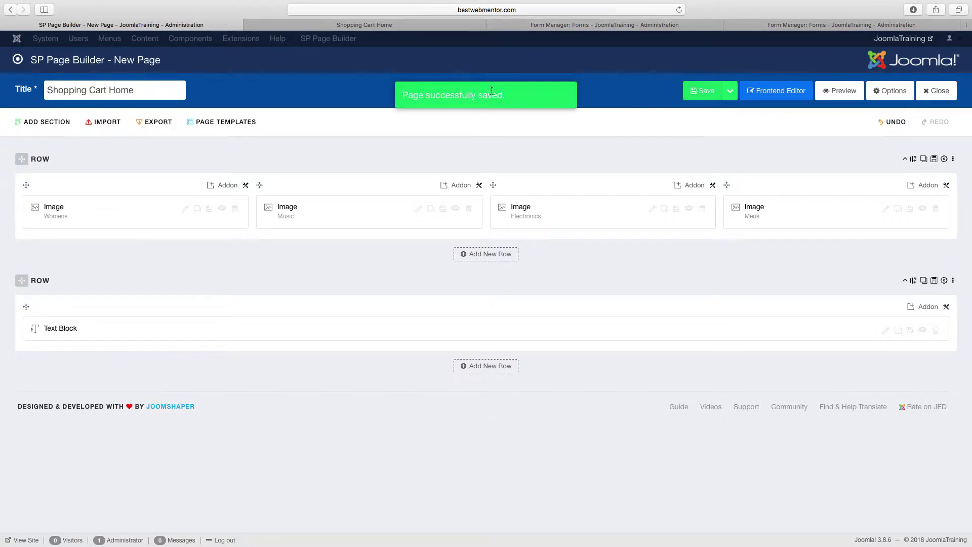
Reload the live Shopping Cart Home page and examine the embedded product sections and cart table.
click(405, 26)
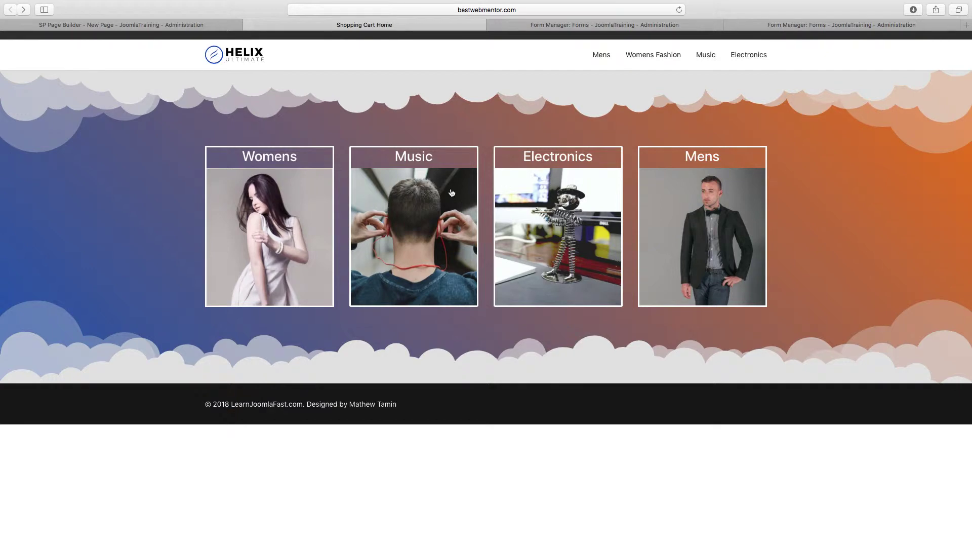
click(679, 10)
scroll(541, 336, down, 5)
scroll(541, 335, down, 3)
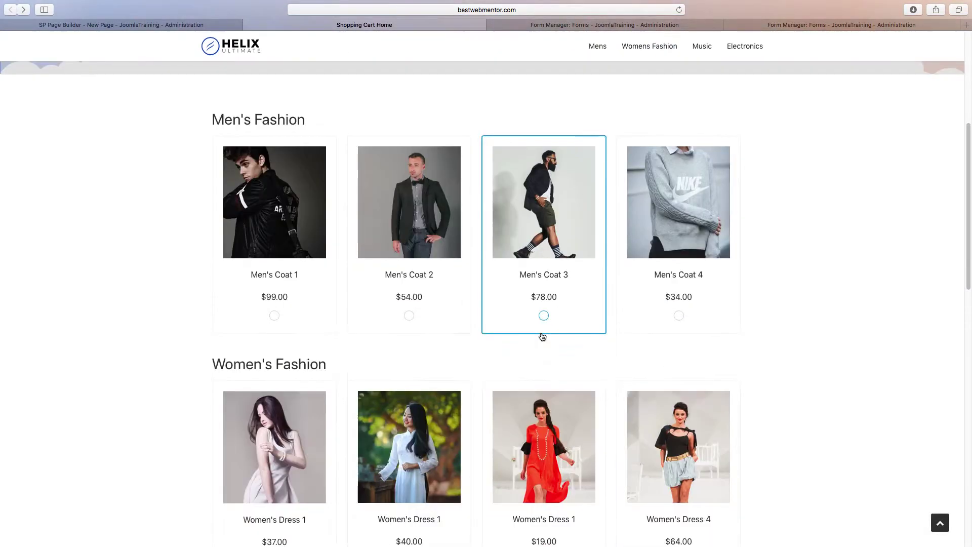
scroll(339, 260, down, 15)
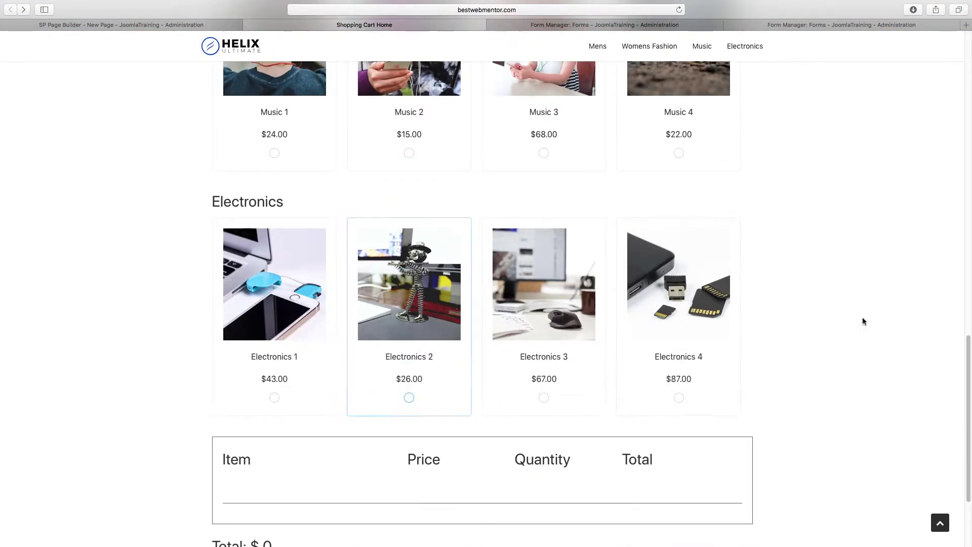
scroll(970, 316, down, 5)
scroll(970, 317, up, 20)
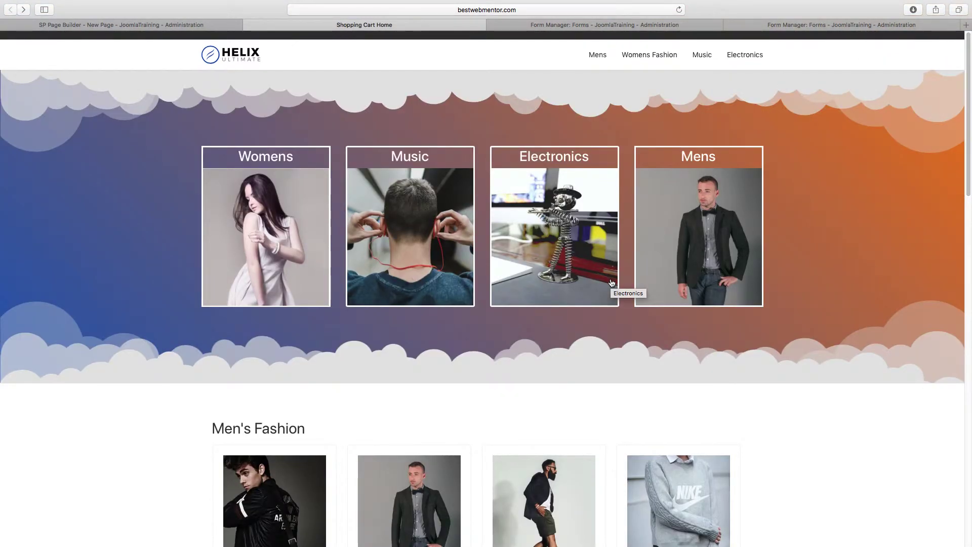
Select Men's Coat 1 and Music 2 on the live page and check them in the cart table.
drag(966, 147, 958, 208)
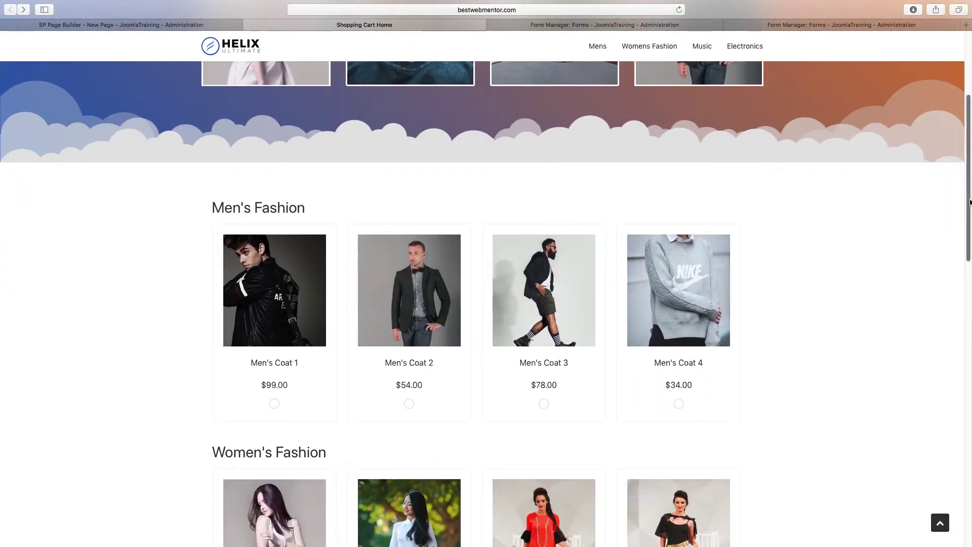
scroll(623, 152, down, 4)
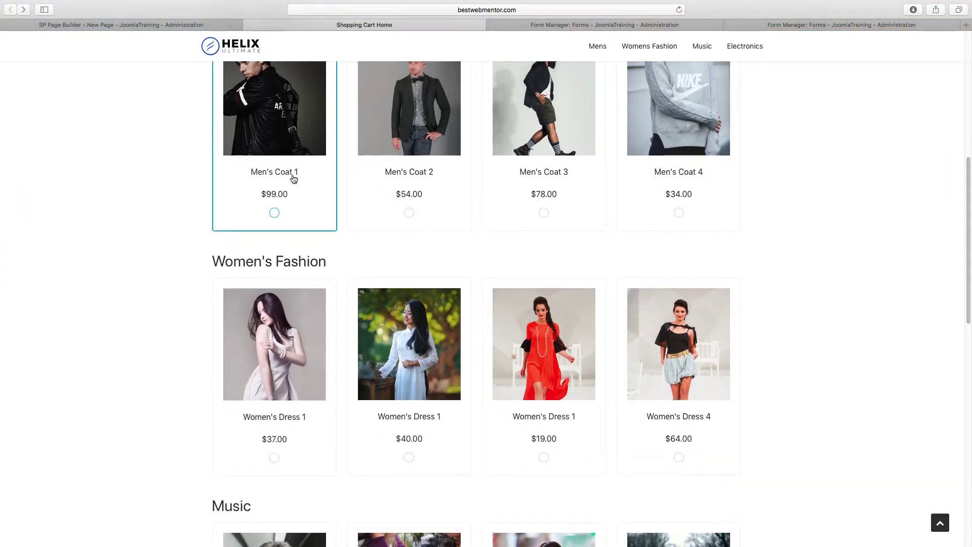
scroll(736, 323, down, 5)
scroll(735, 330, down, 10)
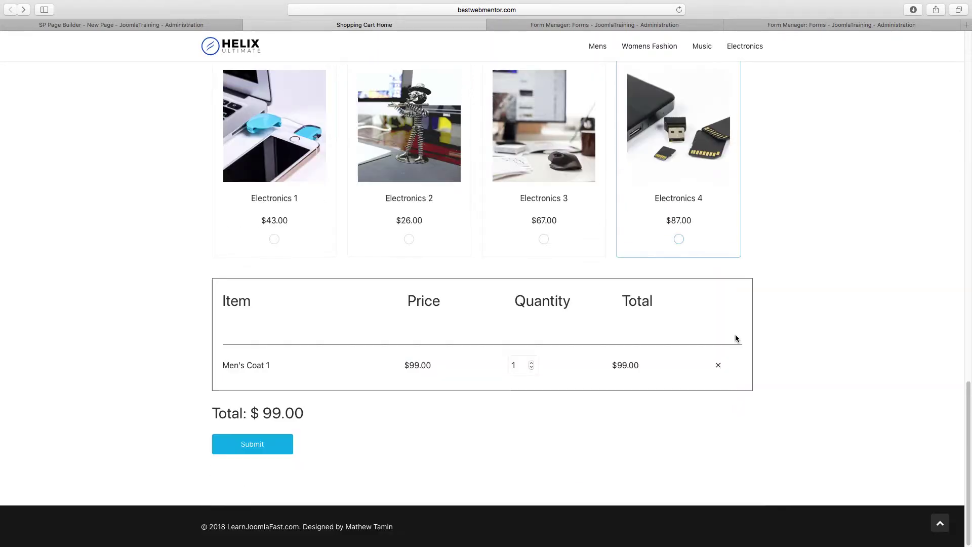
scroll(753, 334, up, 10)
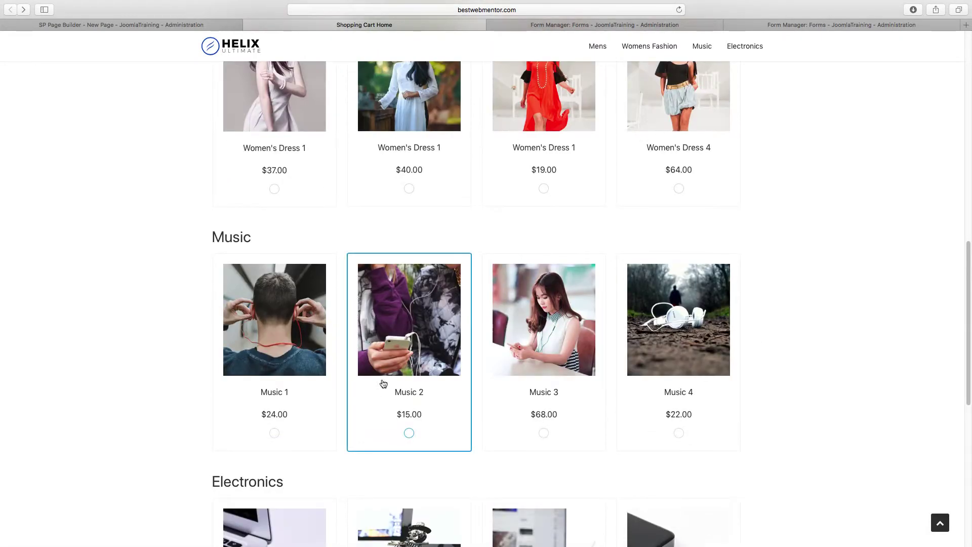
click(409, 433)
scroll(745, 398, down, 10)
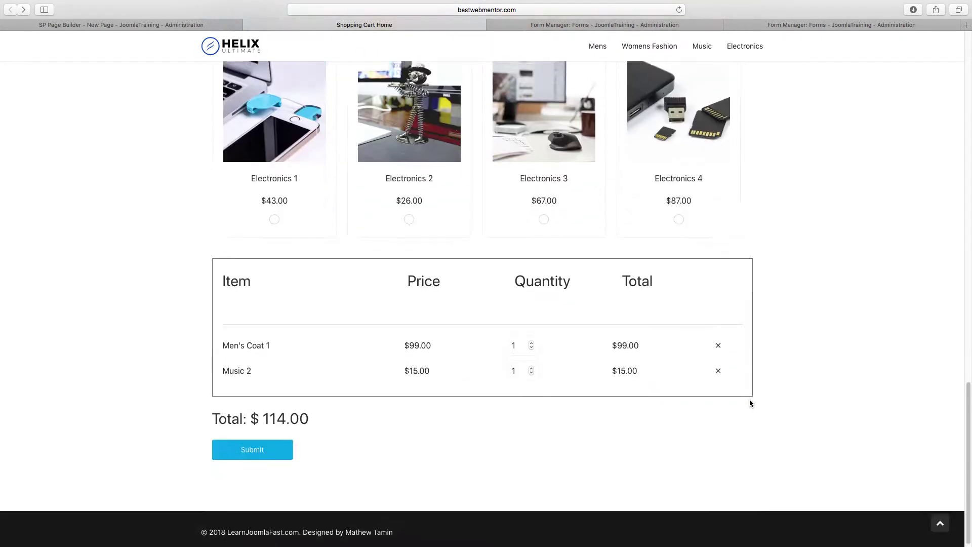
Add the $19 Women's Dress 1 and Electronics 1 to the cart, then review the cart table and the page header area.
scroll(752, 403, up, 11)
click(544, 228)
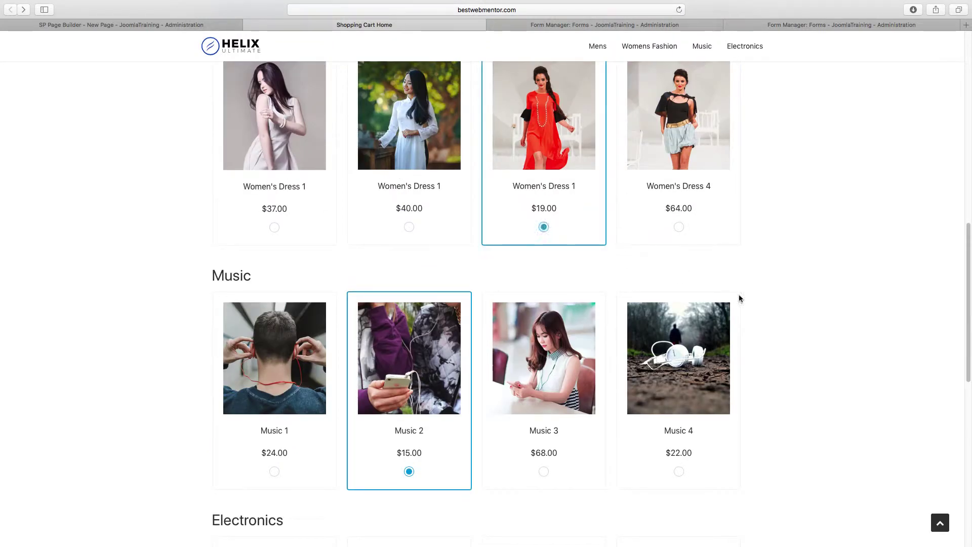
scroll(795, 355, down, 10)
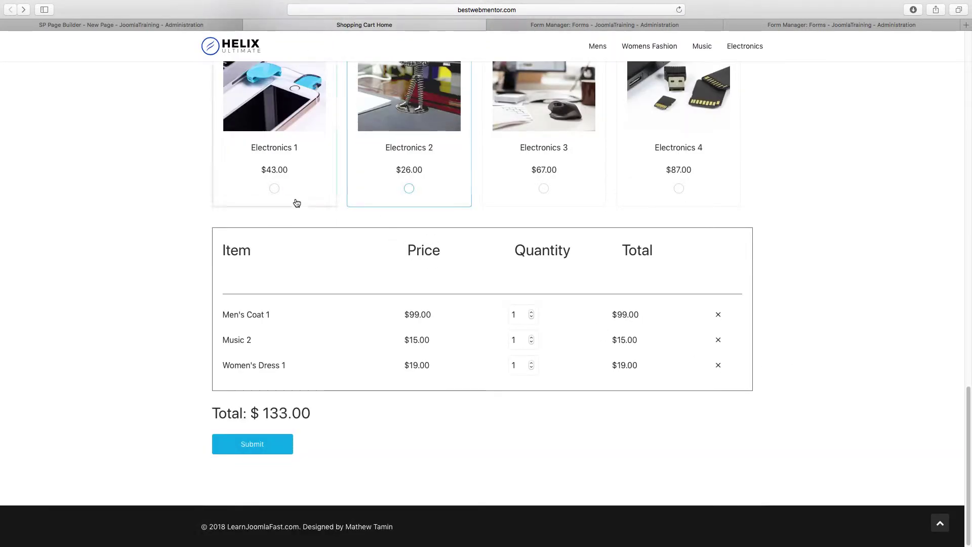
click(275, 189)
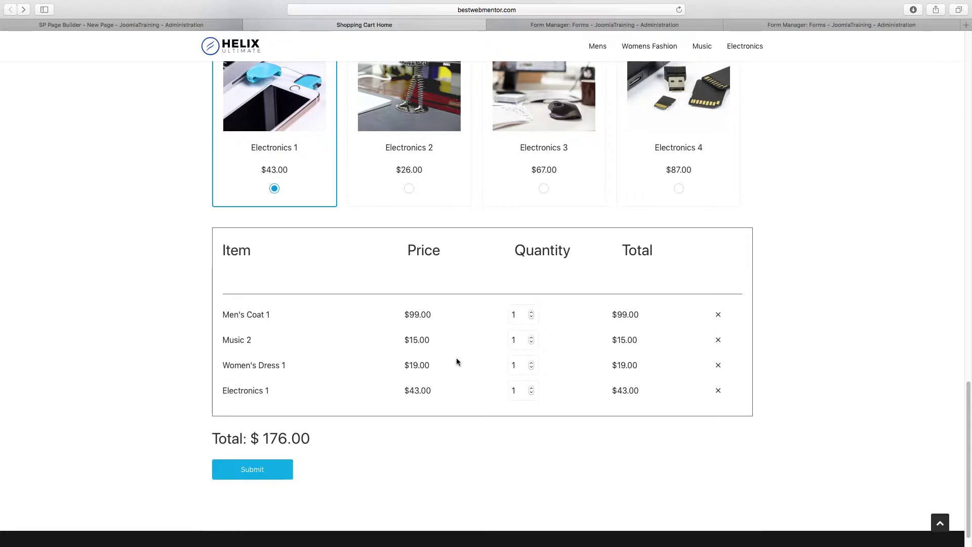
scroll(455, 355, down, 1)
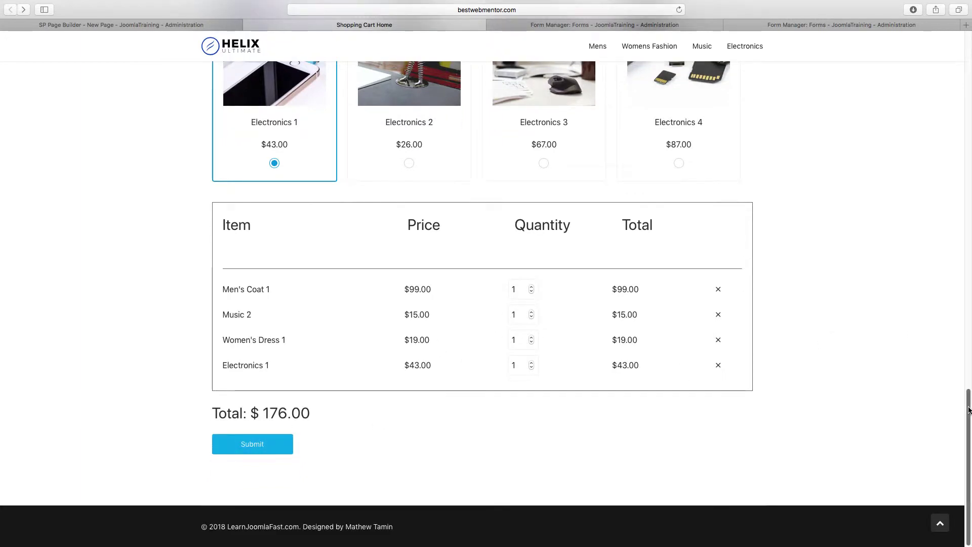
drag(969, 410, 960, 59)
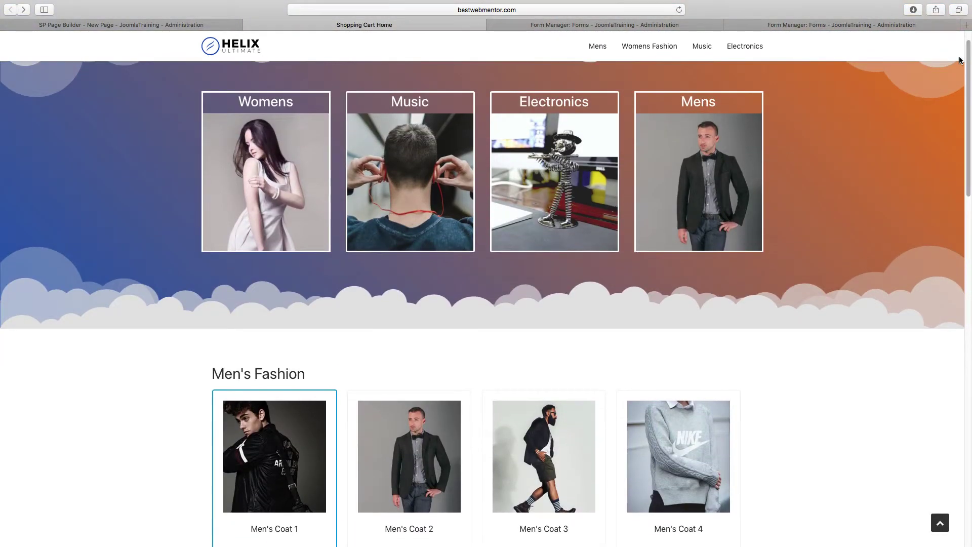
scroll(880, 185, up, 2)
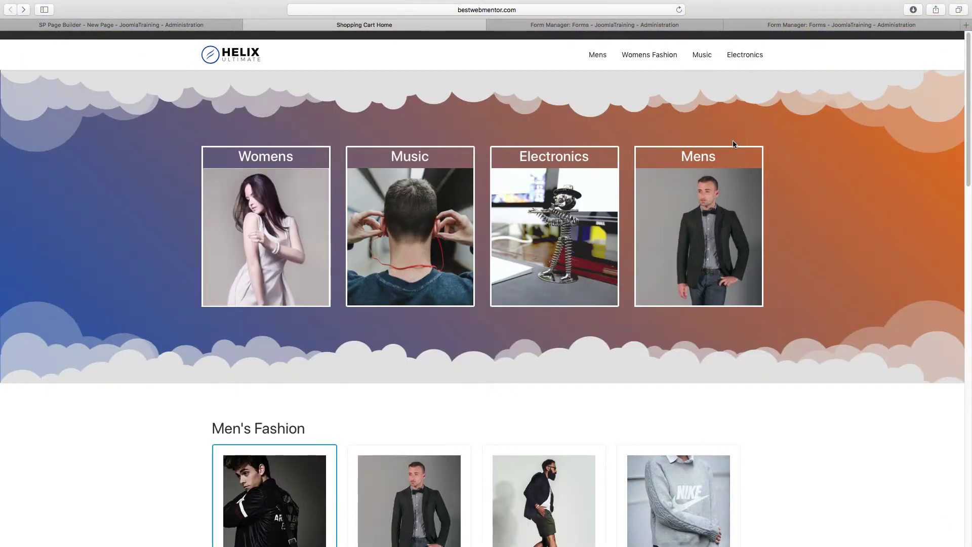
Set the image row's top shape to Pointy Wave in SP Page Builder, apply the row options and save the page.
click(201, 25)
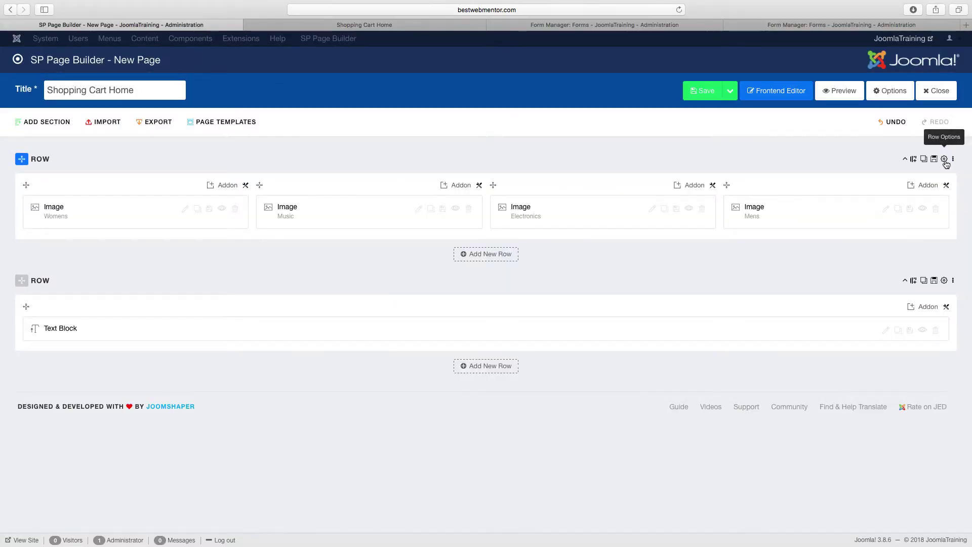
click(944, 159)
click(380, 83)
scroll(434, 238, down, 3)
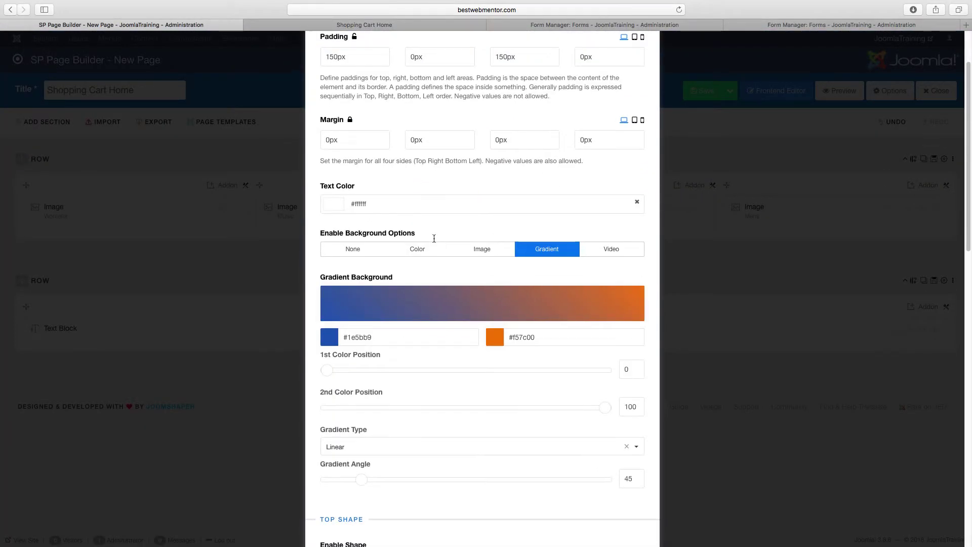
scroll(435, 238, down, 4)
scroll(430, 287, down, 4)
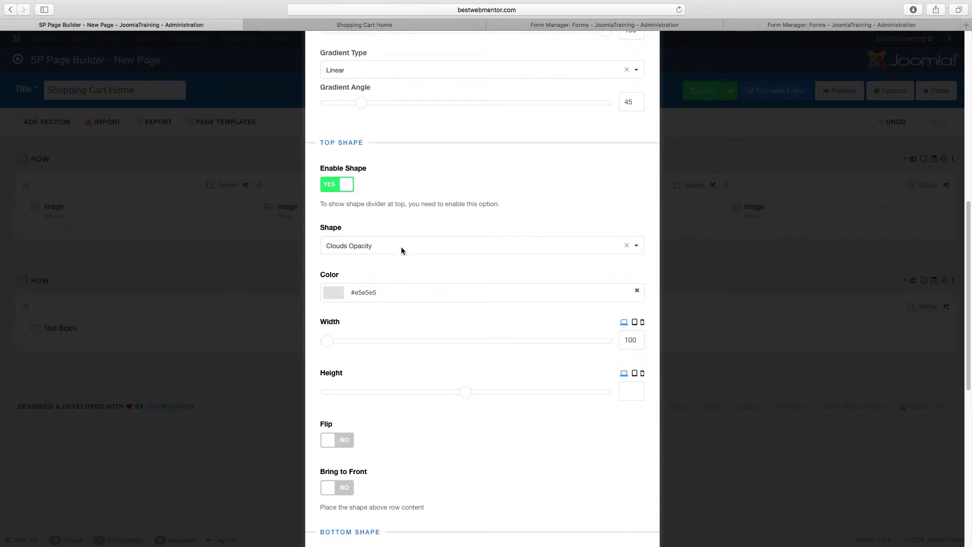
click(401, 246)
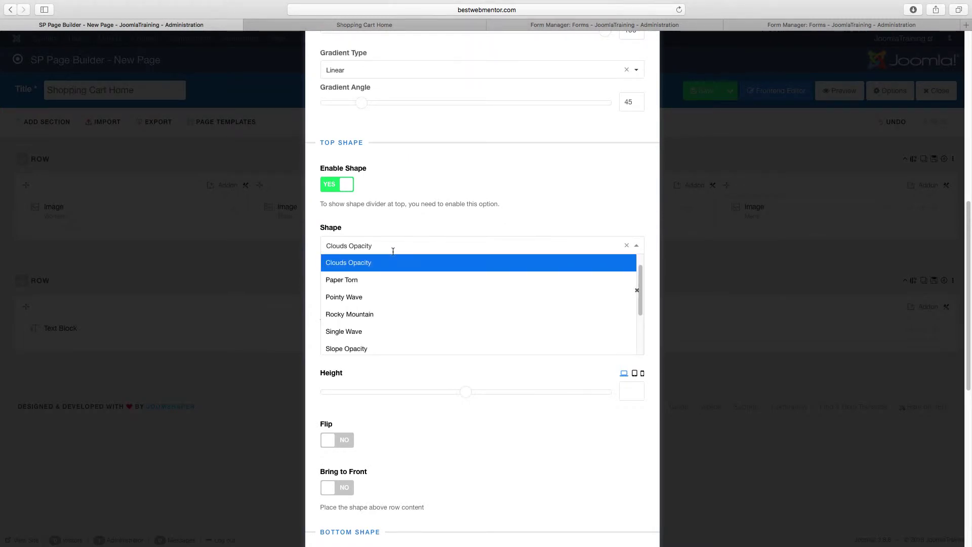
click(376, 297)
scroll(408, 306, down, 5)
scroll(434, 378, down, 4)
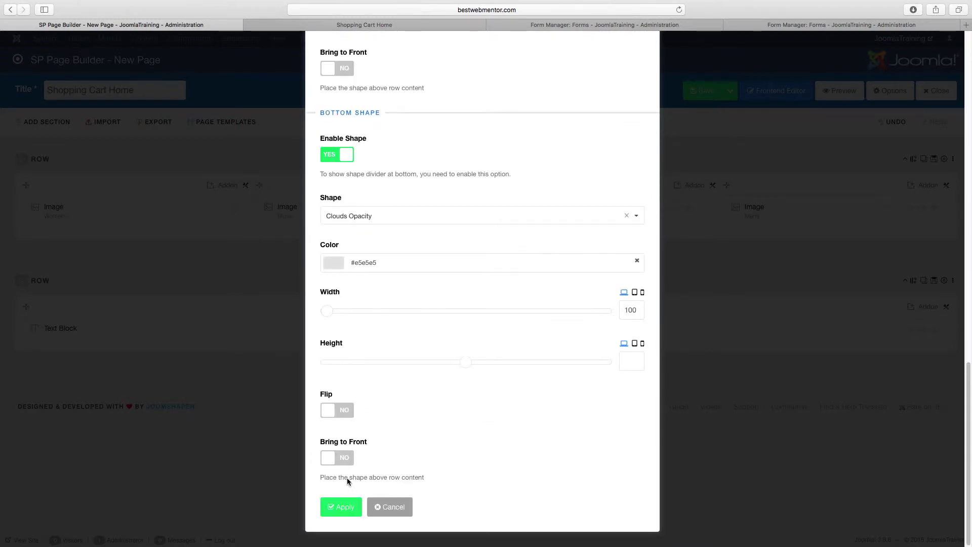
click(342, 508)
click(703, 90)
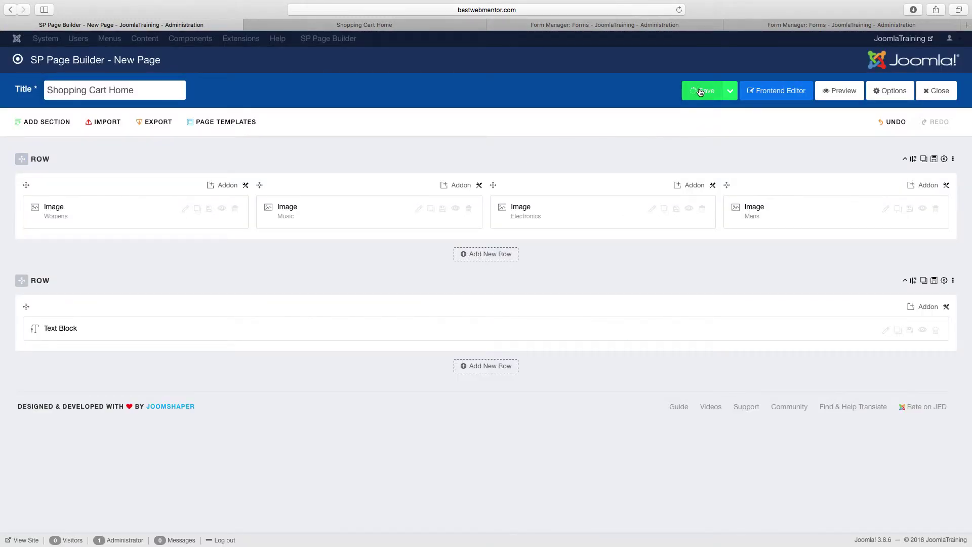
Reload the live Shopping Cart Home page to check the image row's top shape and return to the page builder.
click(335, 26)
click(679, 9)
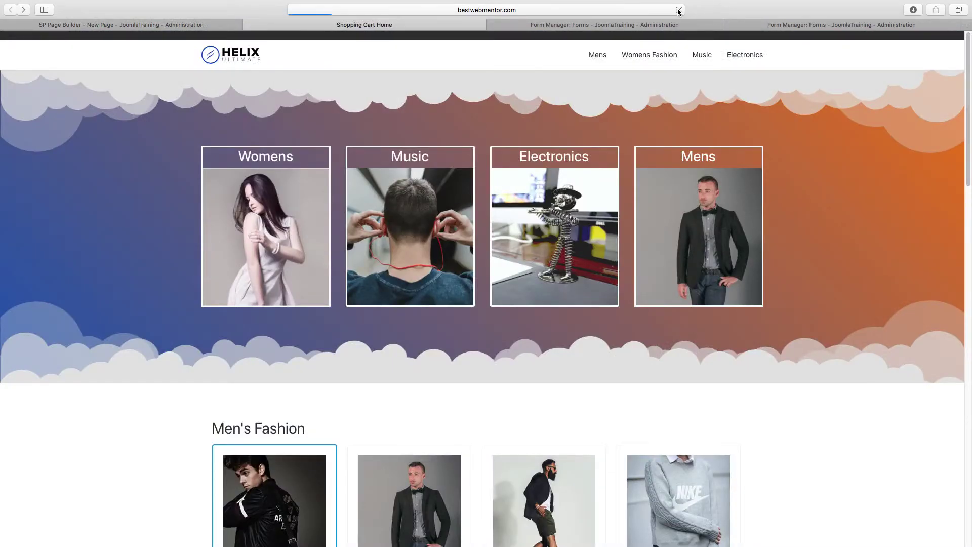
click(195, 24)
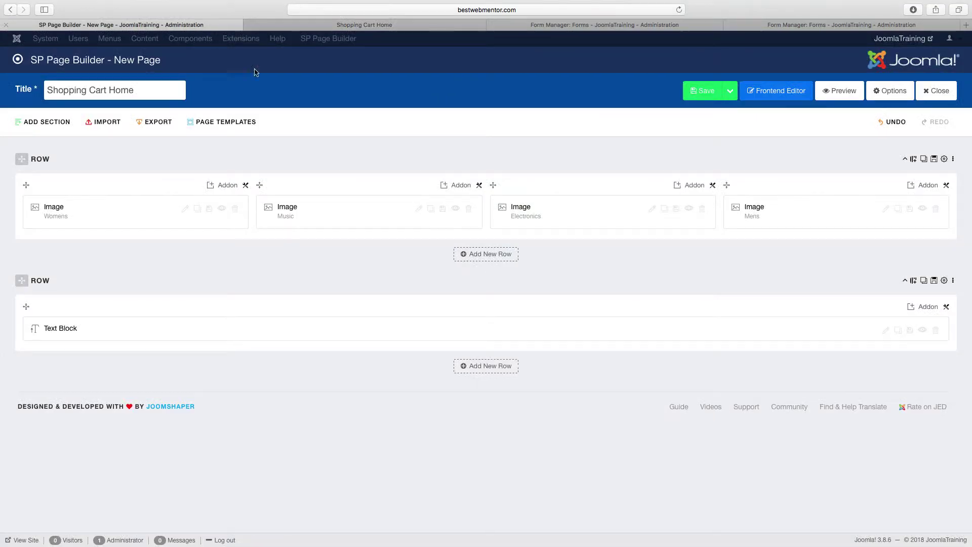
Set the image row's top shape to Waves3 Opacity, apply the row options and save the page.
click(944, 159)
scroll(403, 195, down, 8)
scroll(402, 195, up, 10)
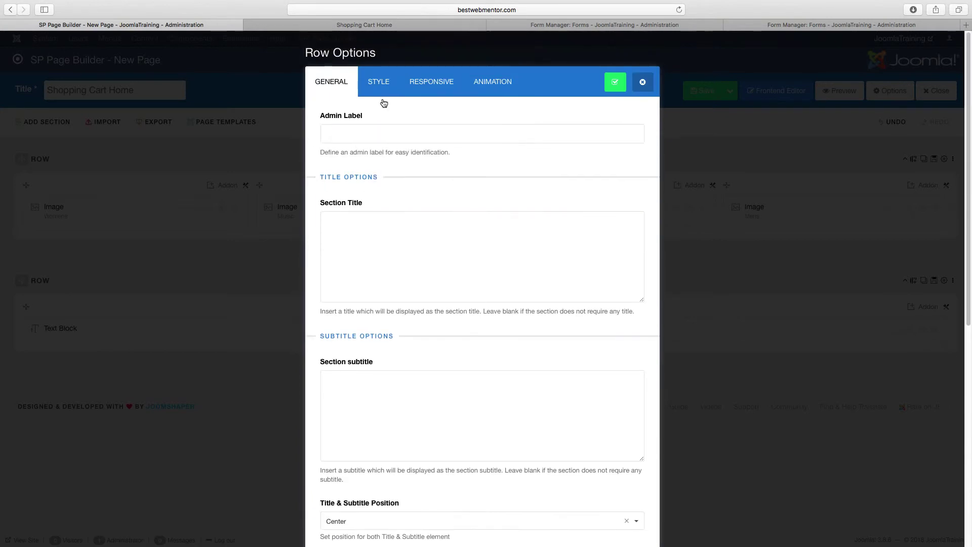
click(379, 98)
scroll(411, 319, down, 10)
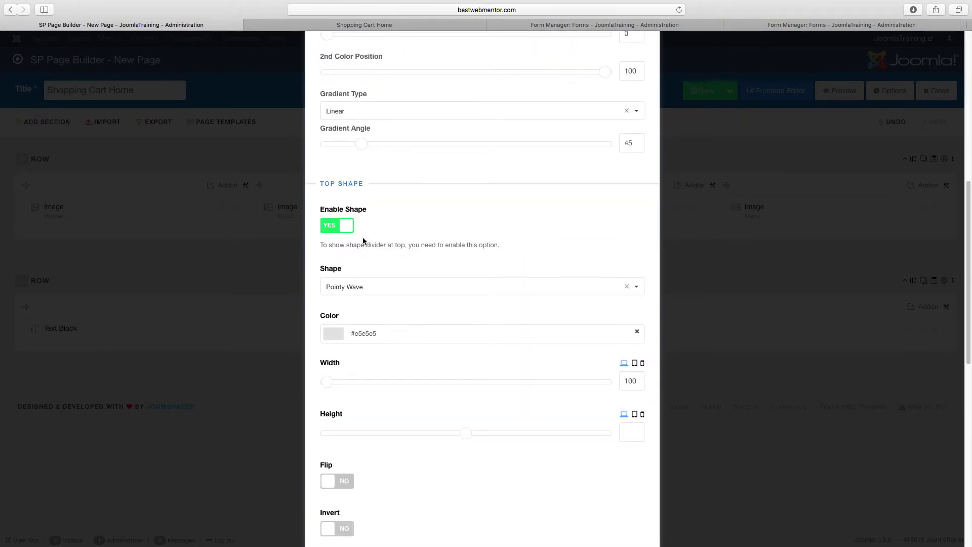
click(355, 287)
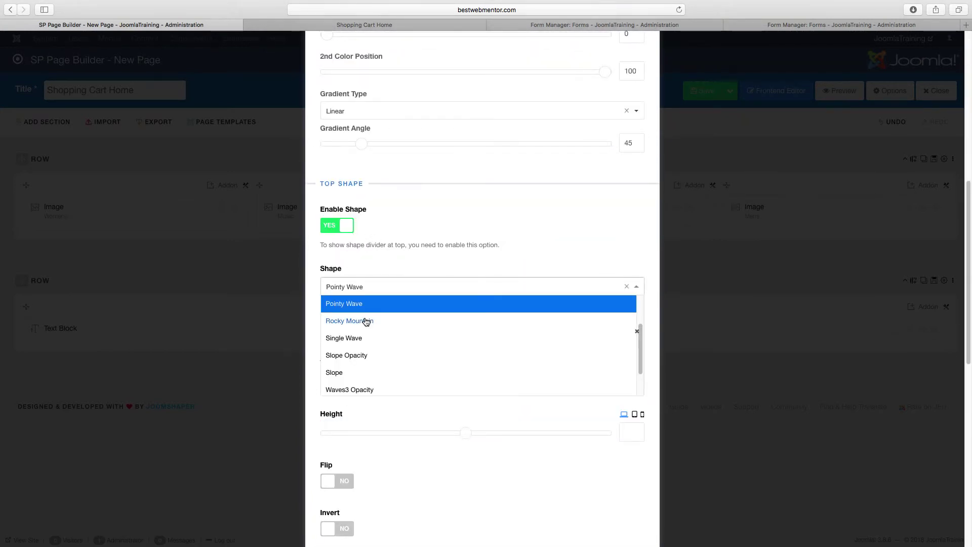
click(365, 390)
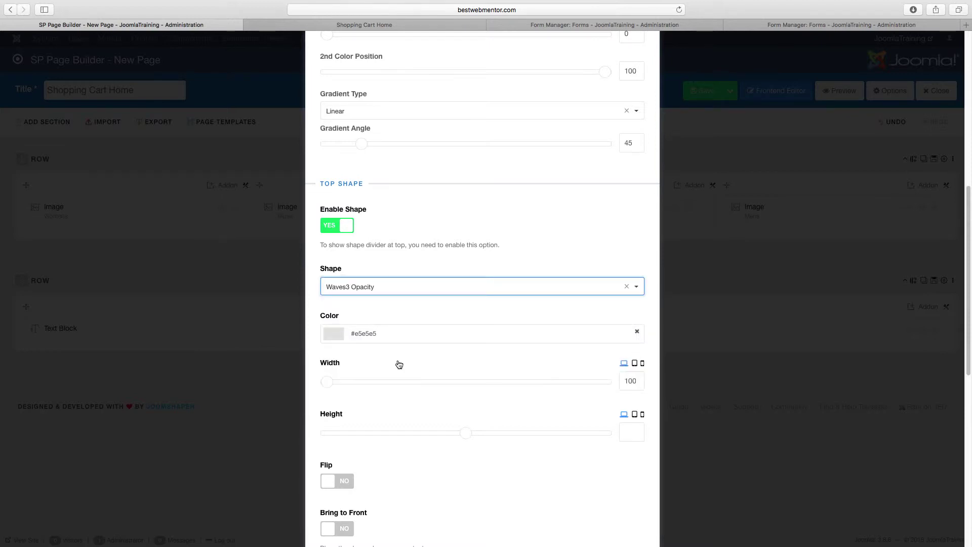
scroll(400, 370, down, 10)
click(342, 508)
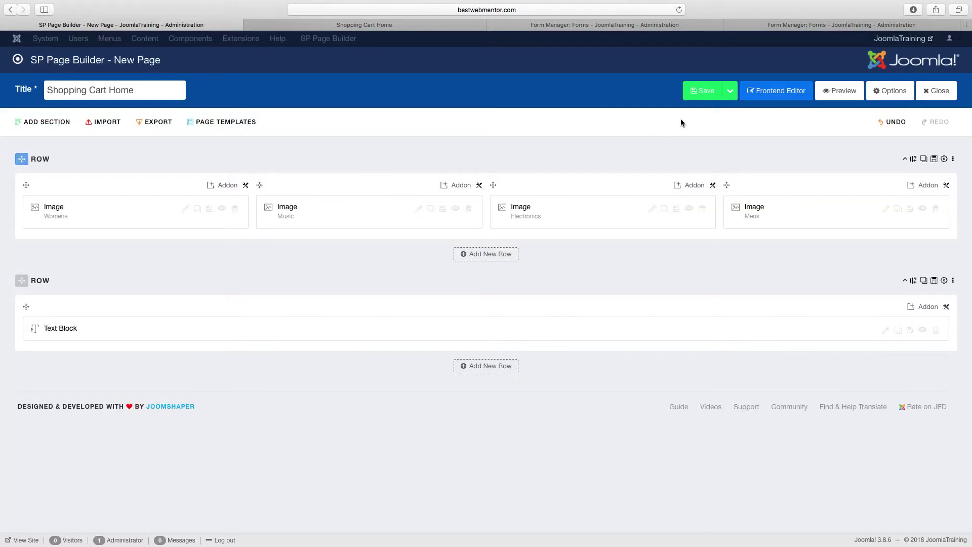
Reload the live Shopping Cart Home page and examine the wave shape above the four category images.
click(372, 25)
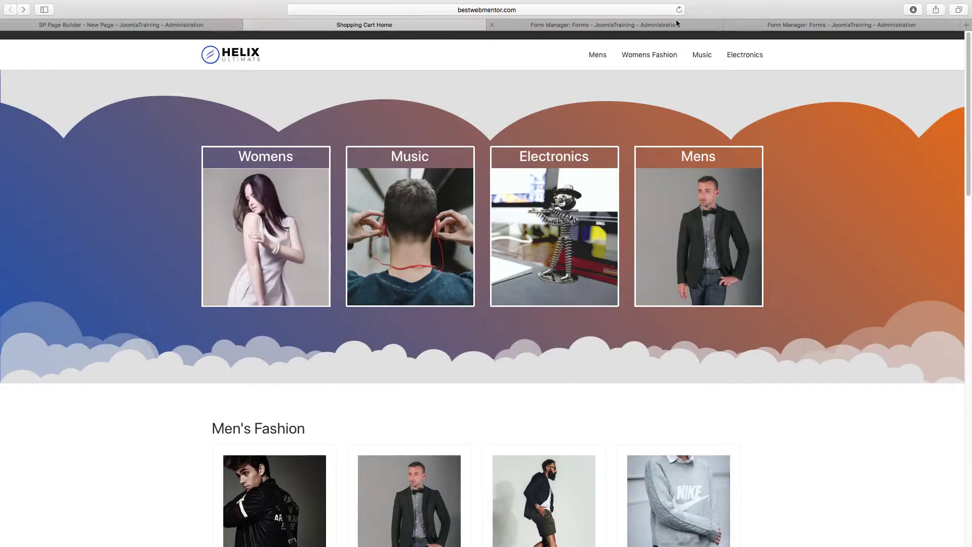
click(680, 9)
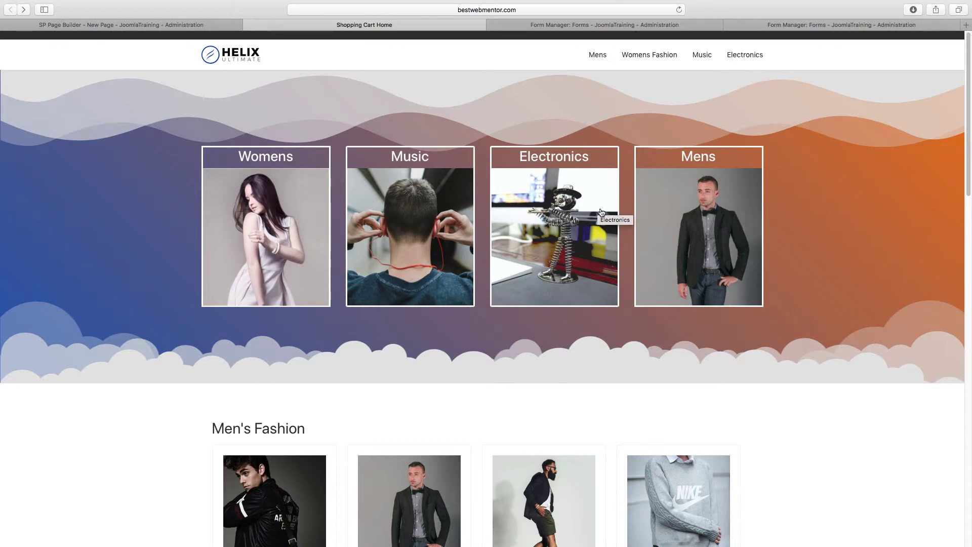
scroll(601, 212, down, 3)
scroll(601, 211, up, 3)
Open the image row's style options at the top and bottom shape settings, comparing them with the live page.
click(124, 26)
click(945, 159)
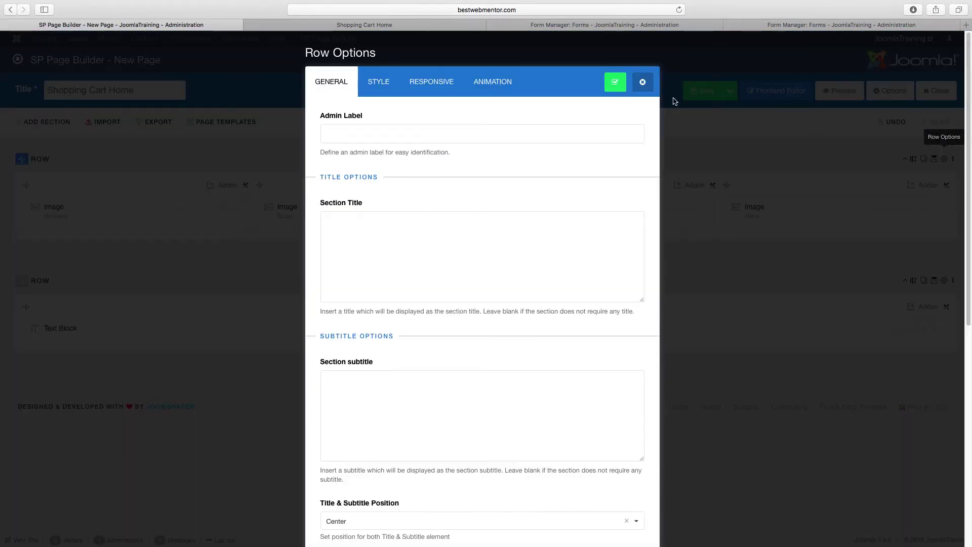
click(372, 25)
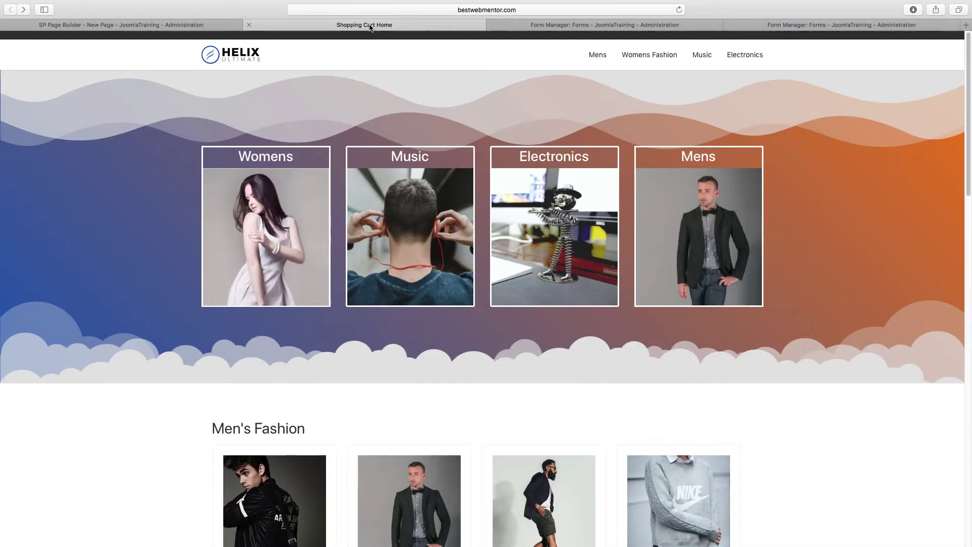
click(174, 25)
scroll(457, 261, down, 3)
scroll(458, 261, up, 3)
click(379, 81)
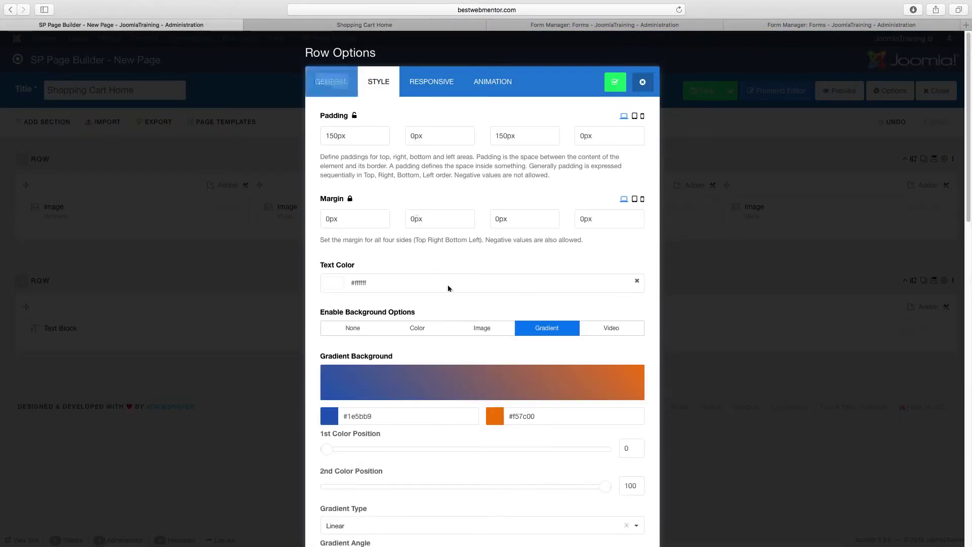
scroll(448, 288, down, 10)
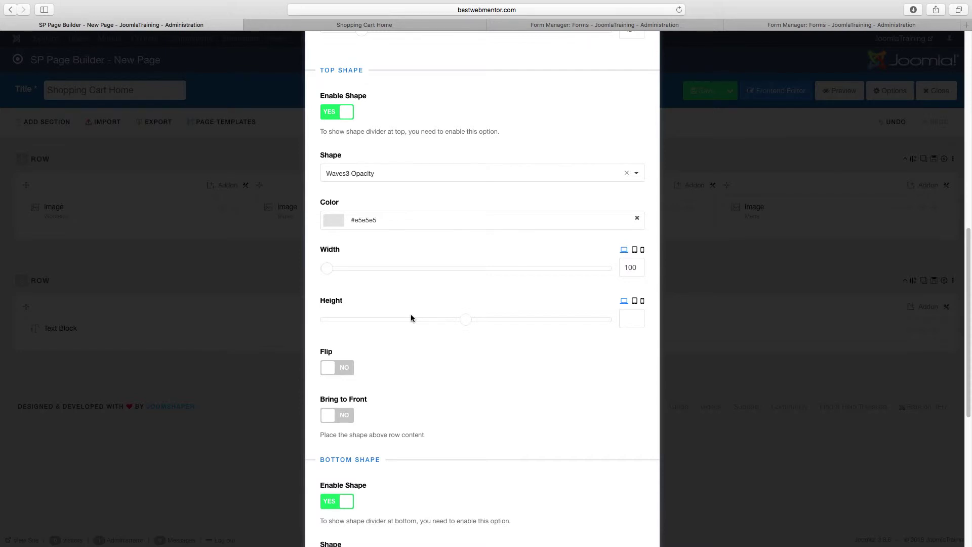
Examine the live Shopping Cart Home page, from the header row's shapes through the product sections to the cart table.
click(304, 28)
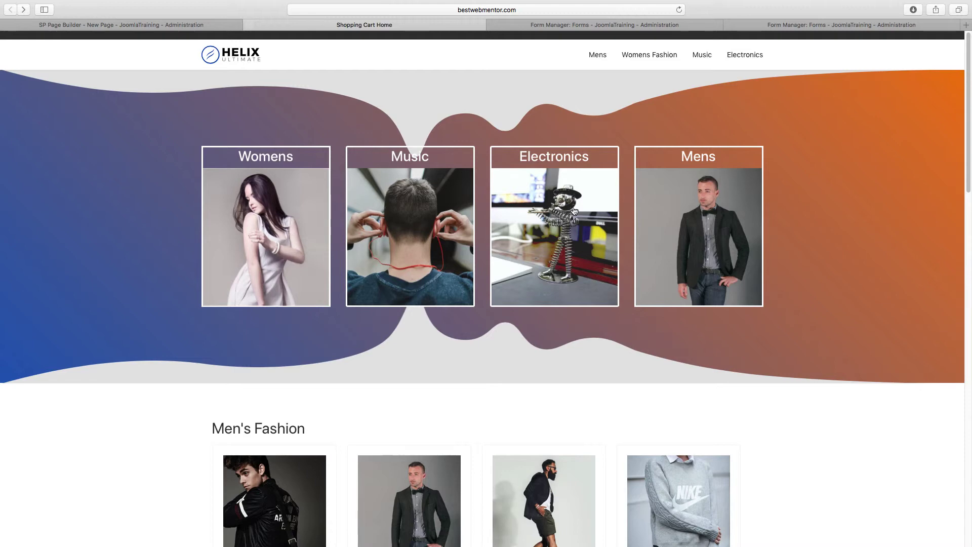
scroll(603, 233, down, 3)
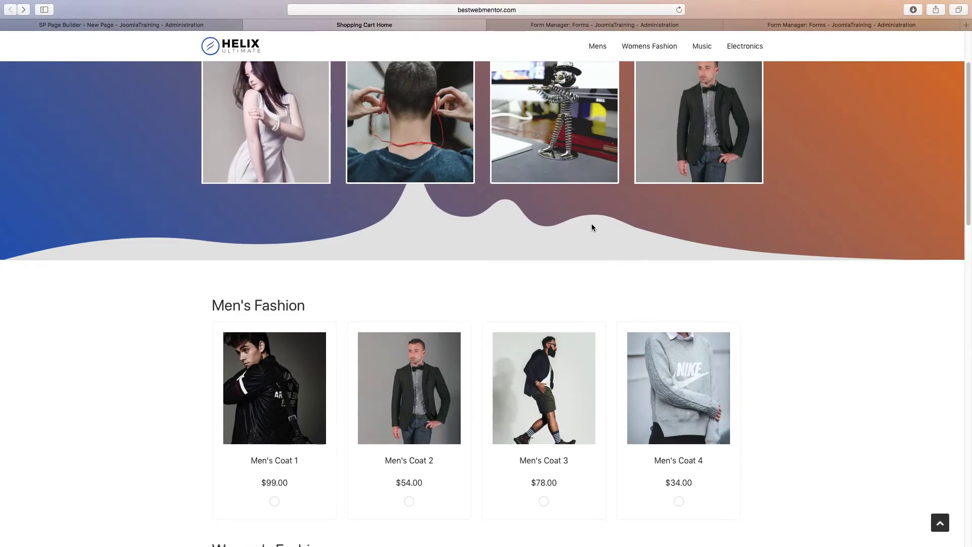
scroll(593, 225, up, 3)
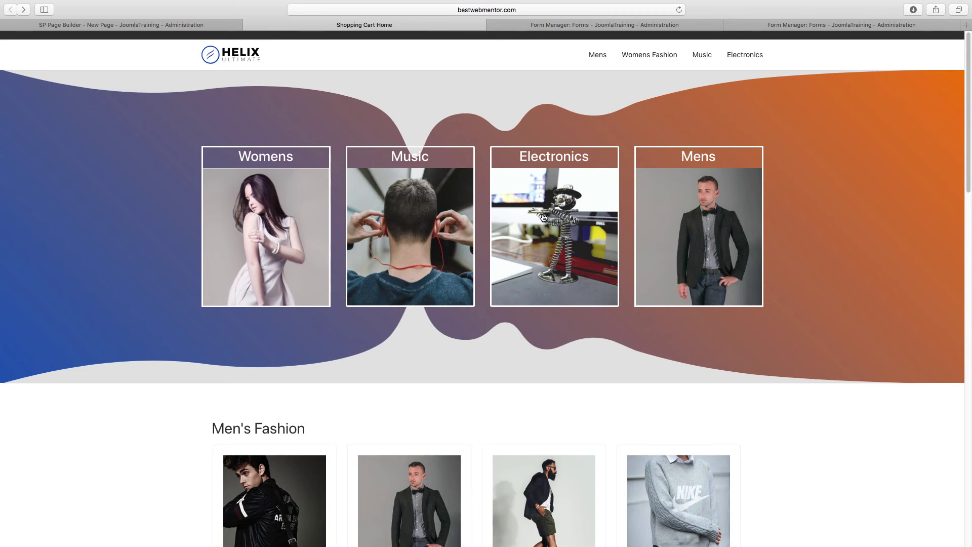
scroll(456, 233, down, 5)
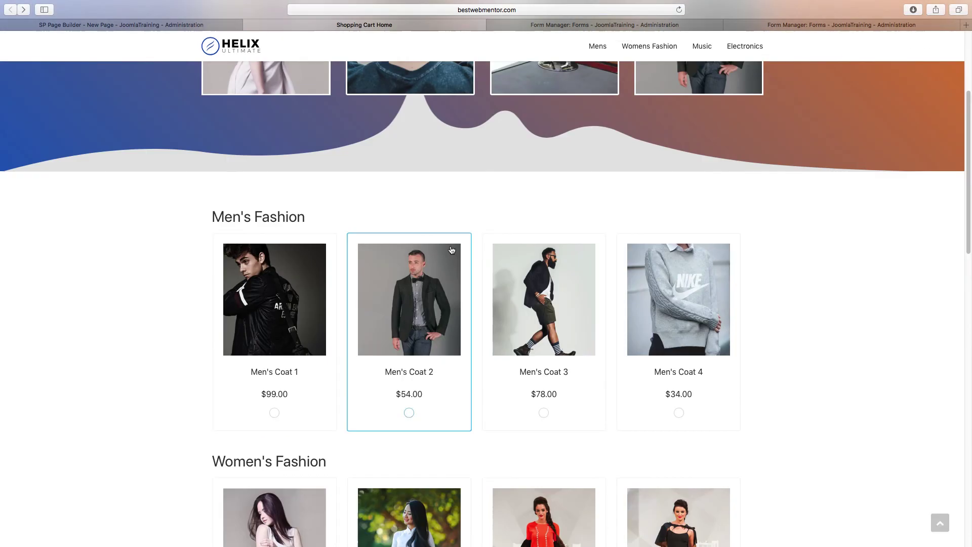
scroll(383, 324, down, 10)
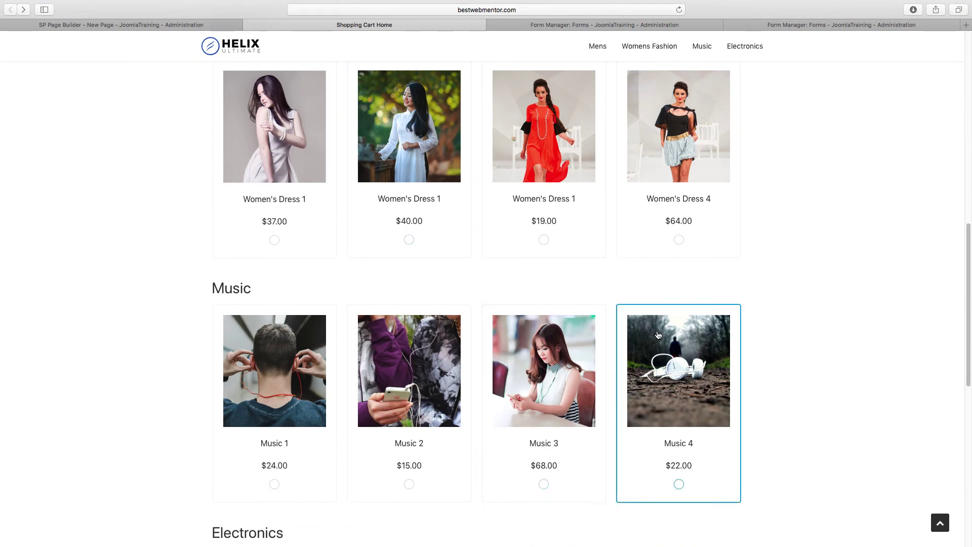
scroll(351, 368, down, 2)
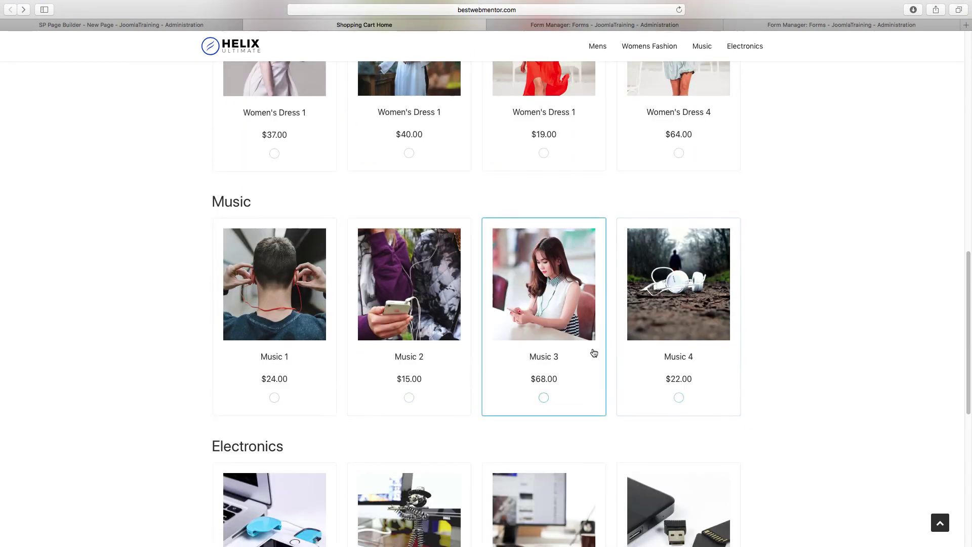
scroll(728, 343, down, 10)
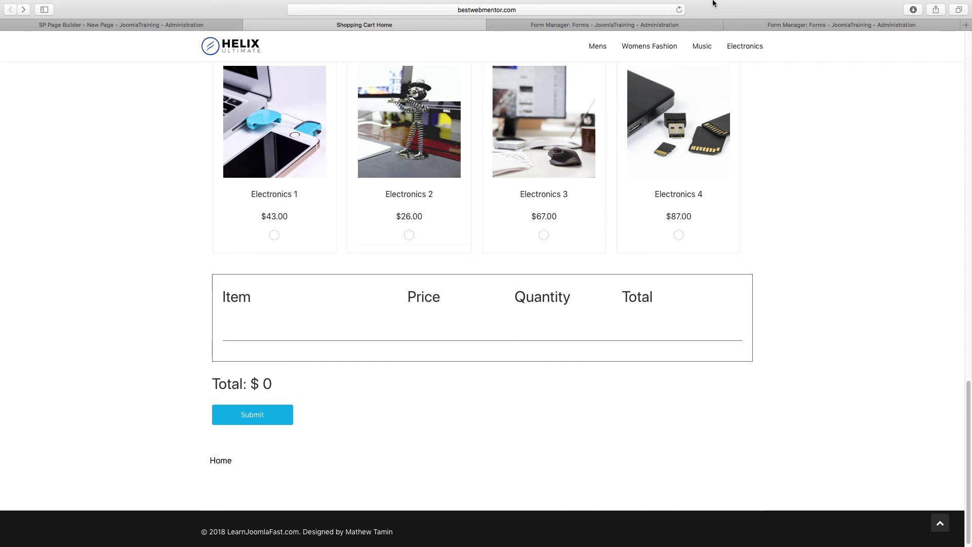
scroll(774, 178, up, 5)
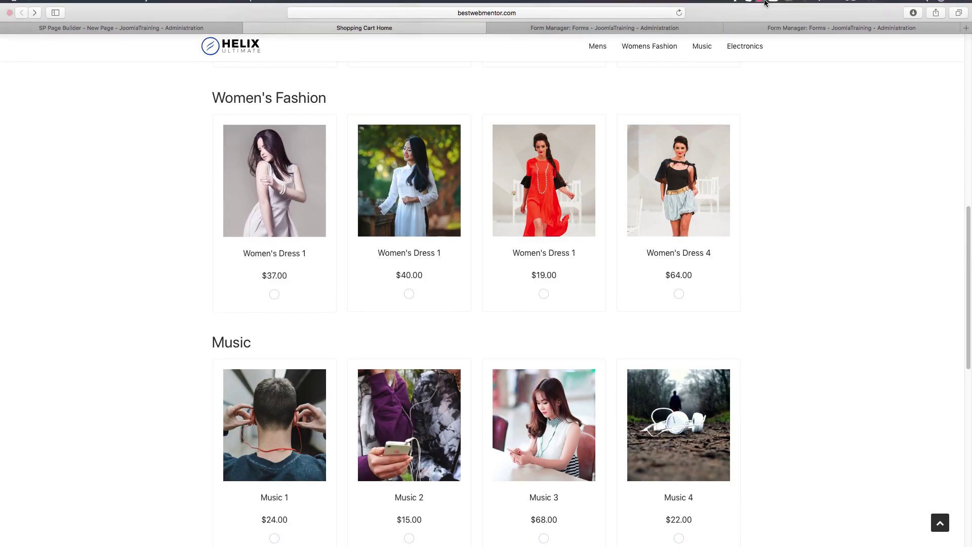
click(759, 6)
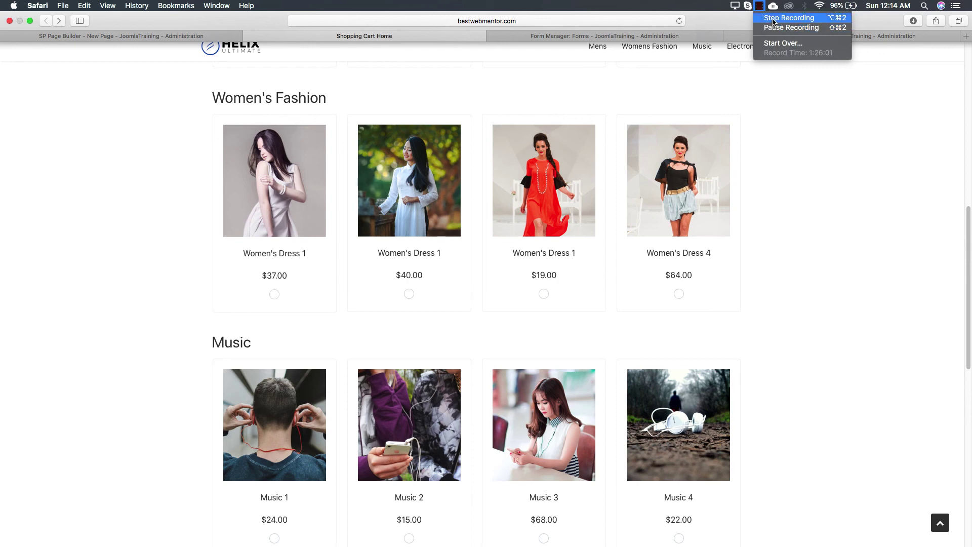